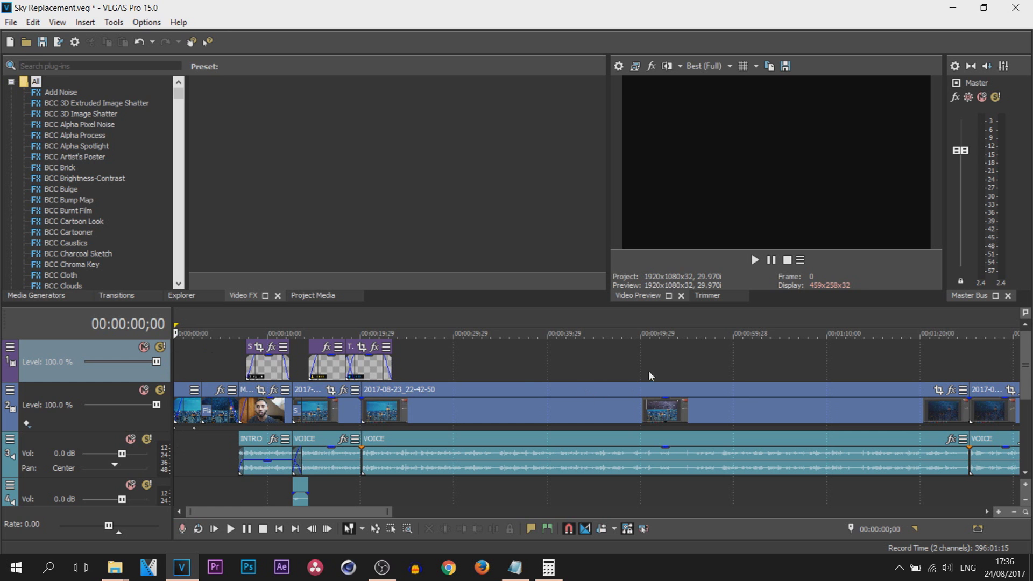
- Widen then narrow the track header area and browse track 1's header menu
{"action": "left_click_drag", "start_coordinate": [178, 383], "coordinate": [330, 380]}
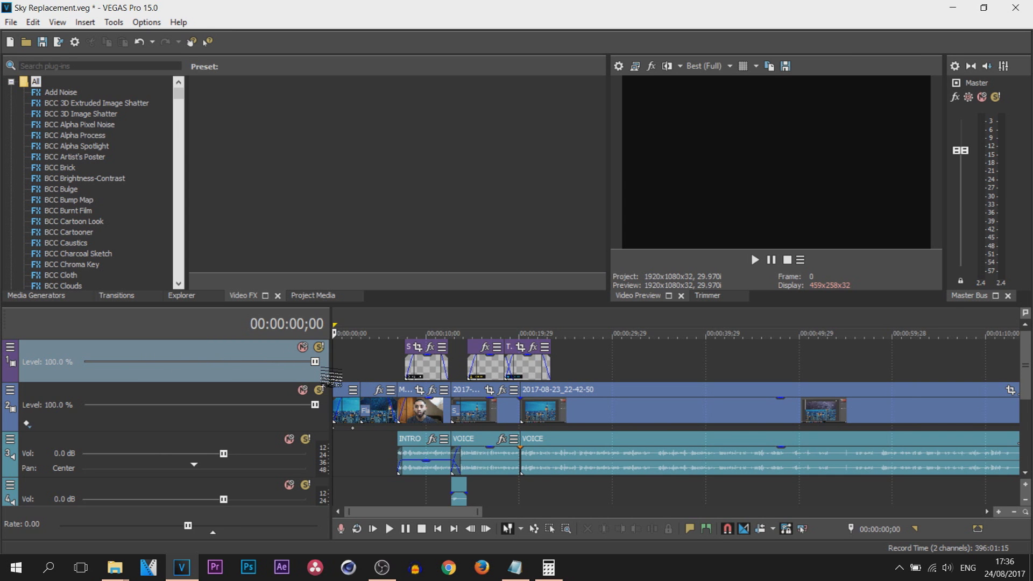
{"action": "left_click_drag", "start_coordinate": [330, 382], "coordinate": [168, 380]}
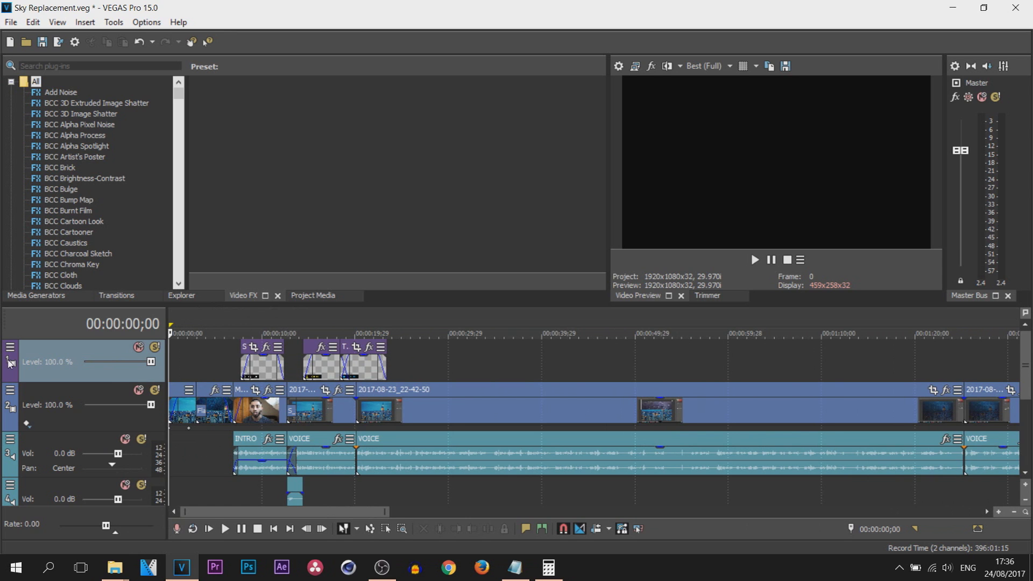
{"action": "left_click", "coordinate": [10, 347]}
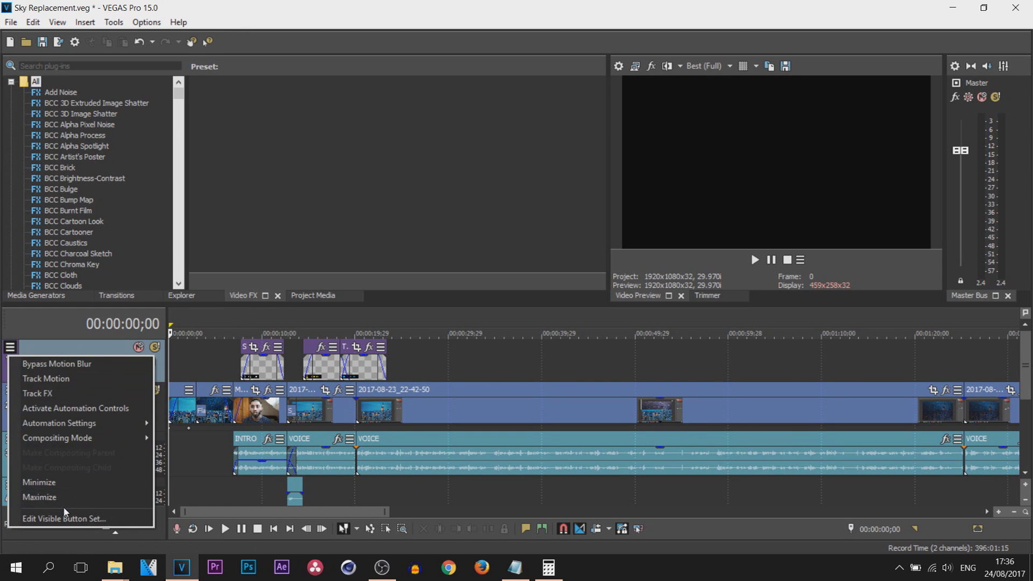
{"action": "left_click", "coordinate": [73, 353]}
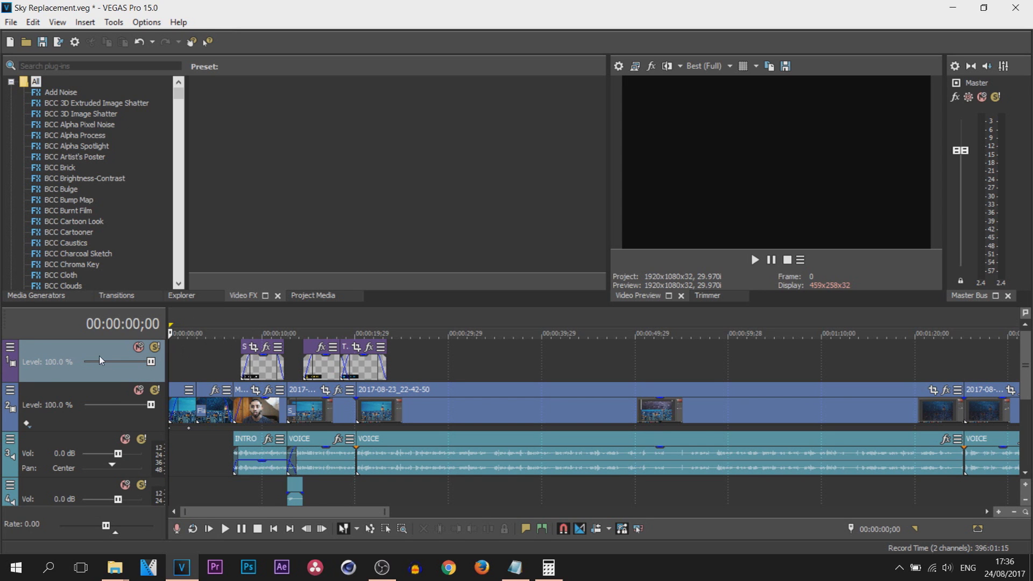
{"action": "left_click", "coordinate": [9, 347]}
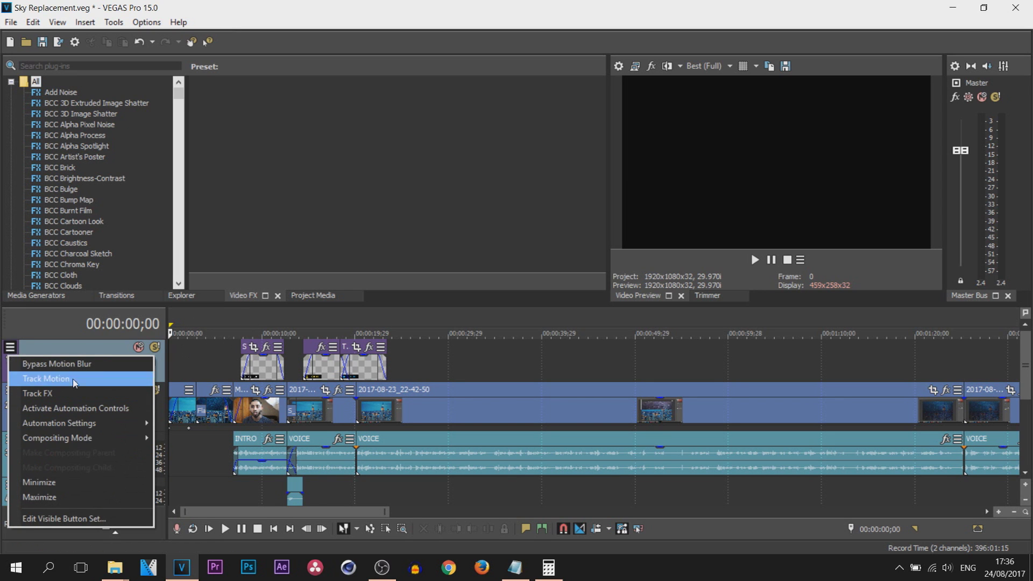
{"action": "left_click", "coordinate": [95, 352]}
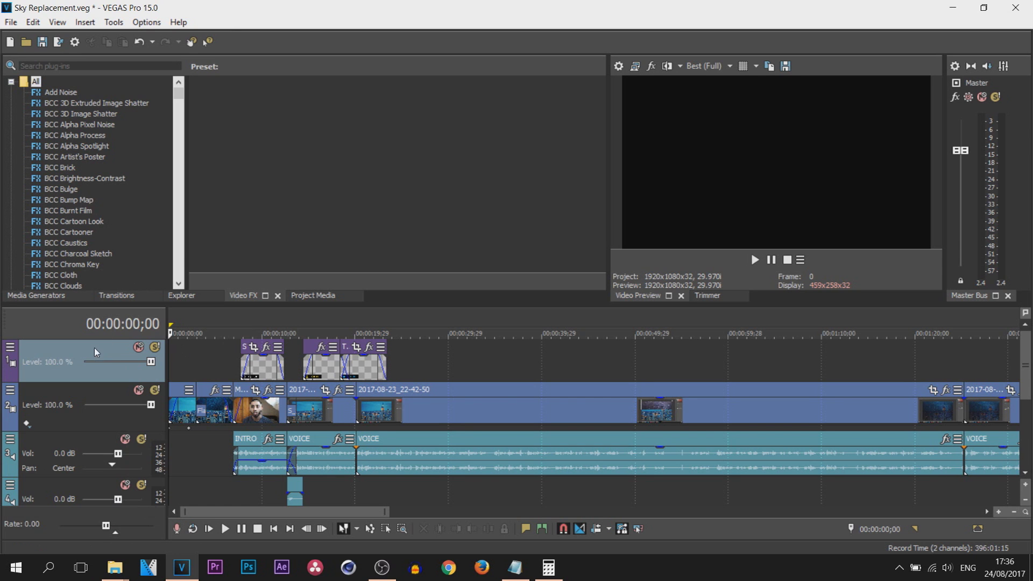
- Check Track Motion in the video header button set, then test its button on track 1
{"action": "left_click", "coordinate": [11, 348]}
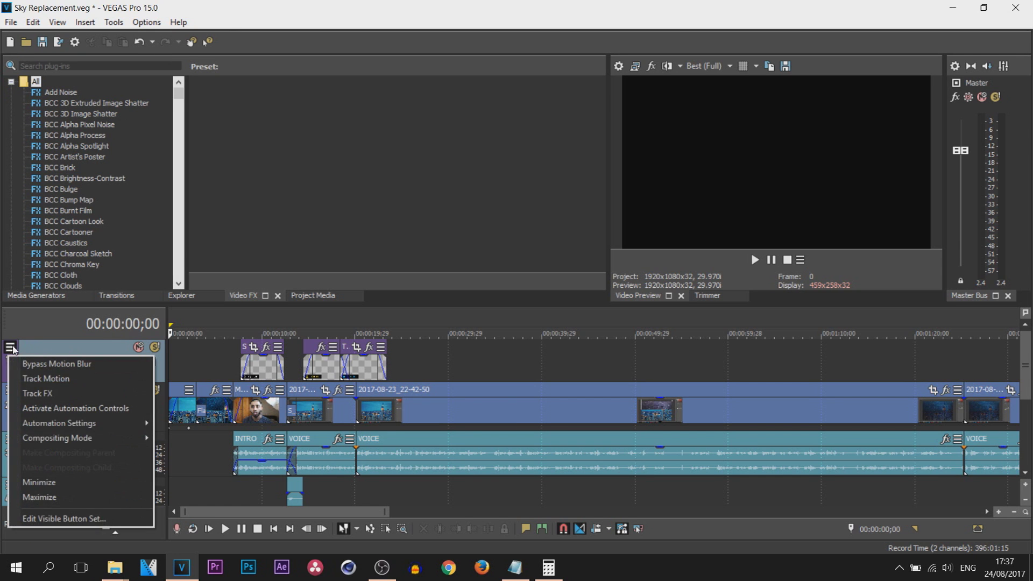
{"action": "left_click", "coordinate": [131, 524]}
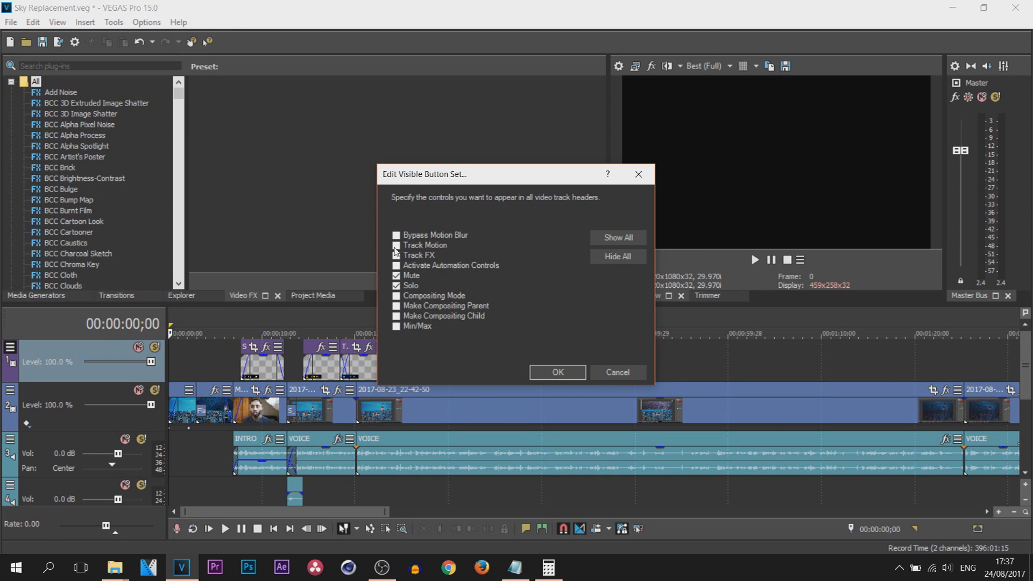
{"action": "left_click", "coordinate": [396, 247]}
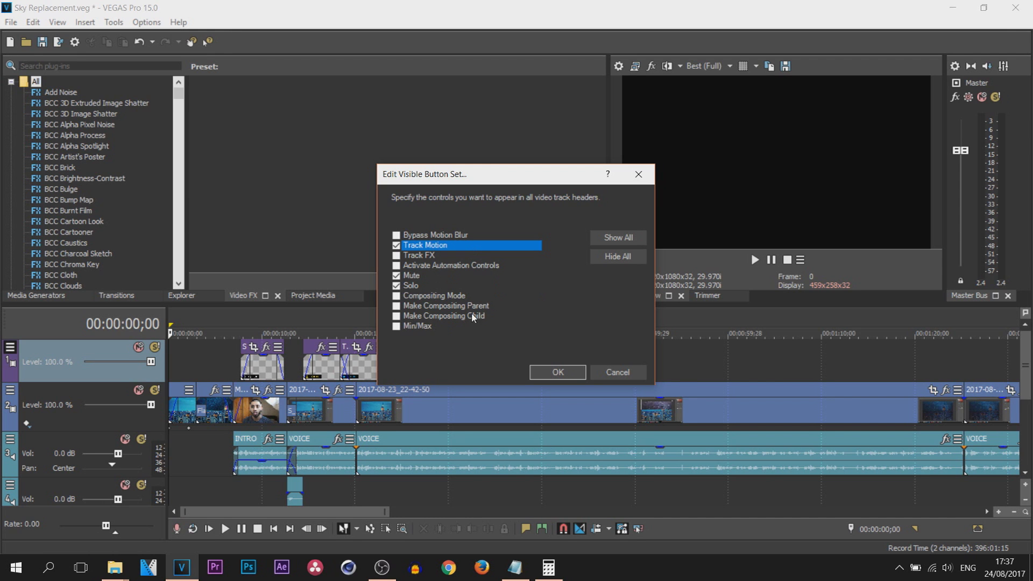
{"action": "left_click", "coordinate": [572, 375]}
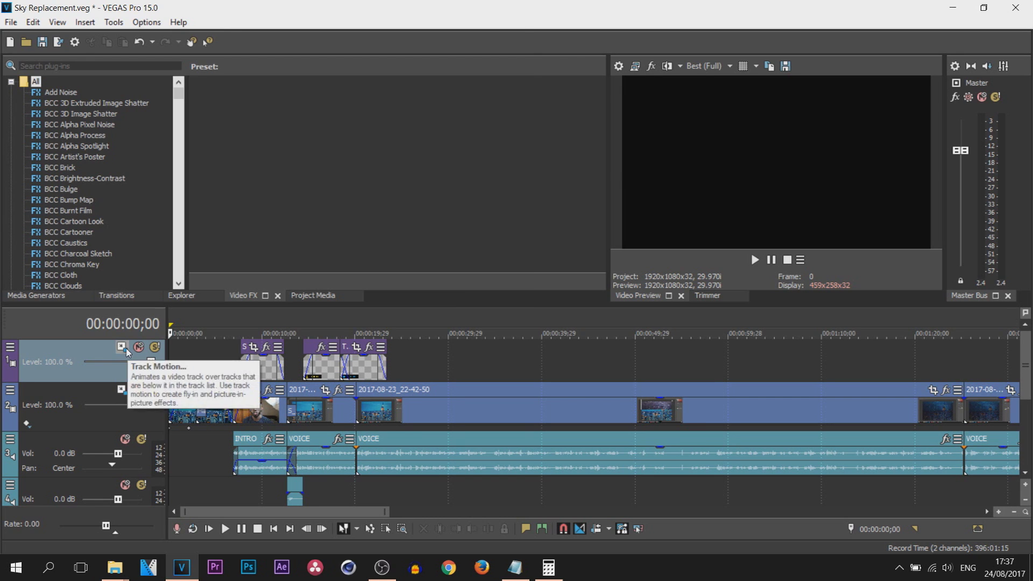
{"action": "left_click", "coordinate": [127, 349]}
{"action": "left_click", "coordinate": [520, 17]}
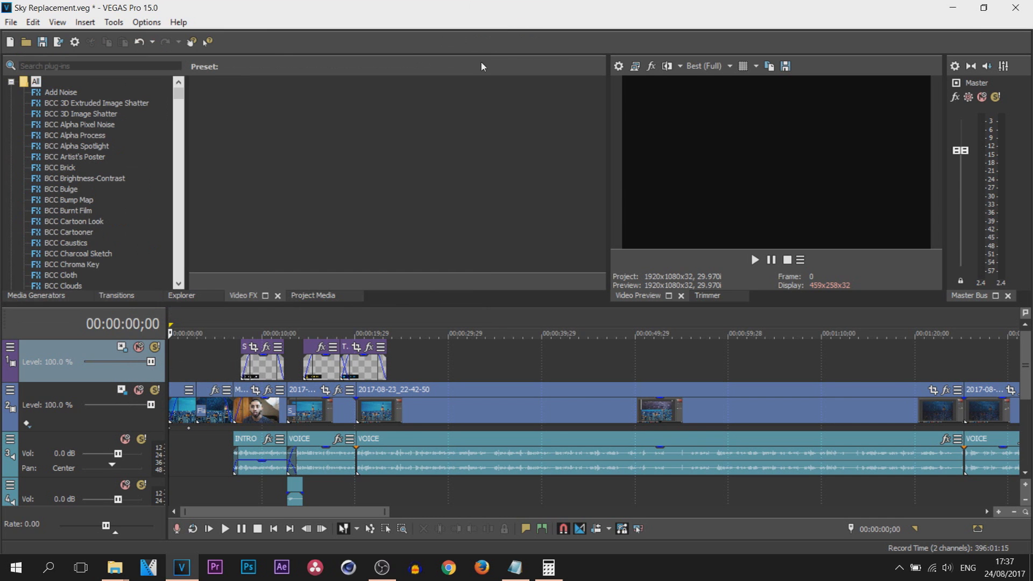
- Pick a compositing mode for video track 1
{"action": "left_click", "coordinate": [9, 348]}
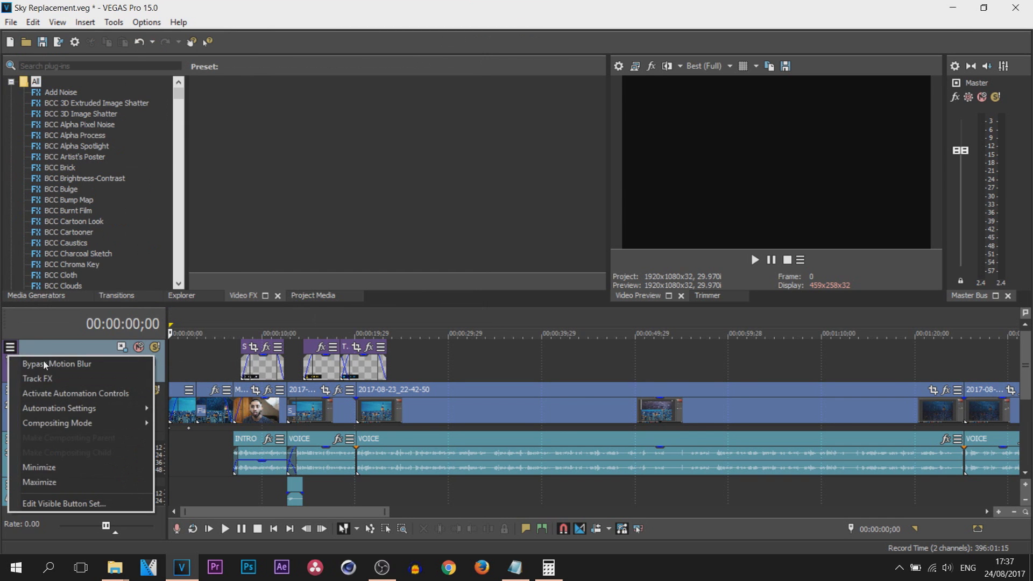
{"action": "mouse_move", "coordinate": [62, 424]}
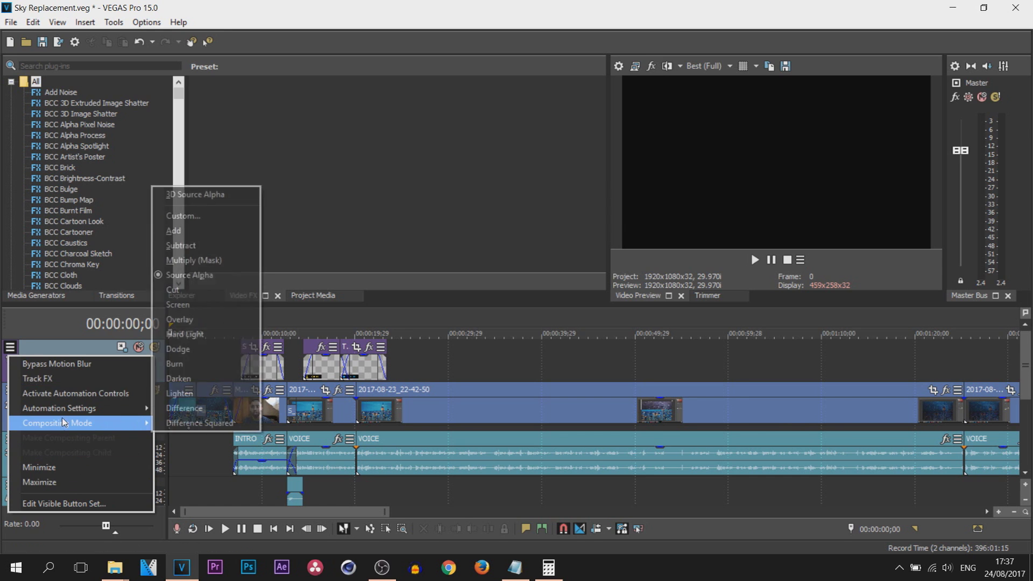
{"action": "left_click", "coordinate": [220, 428]}
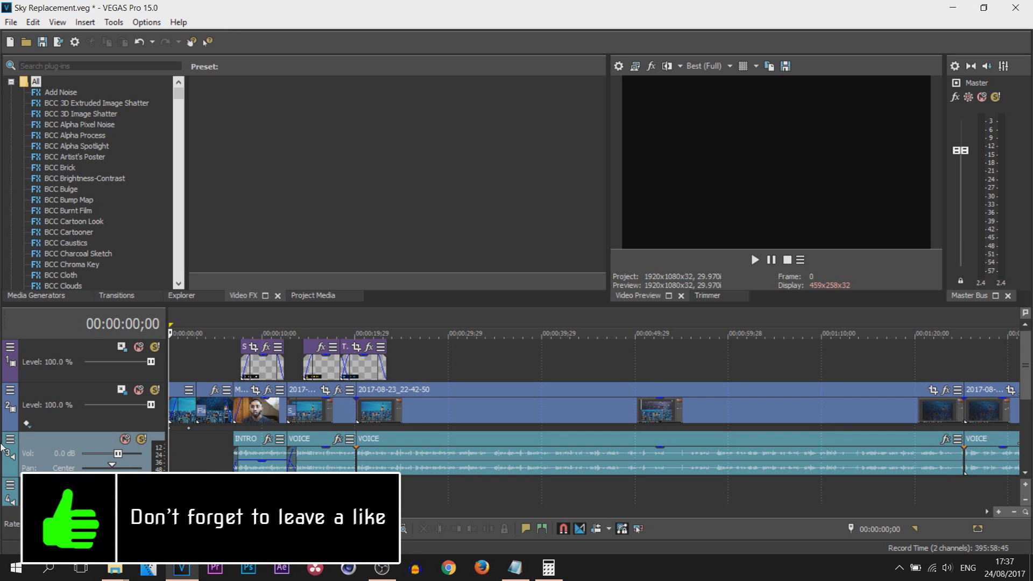
- Show every audio track header control and widen the header area to fit them
{"action": "left_click", "coordinate": [9, 445]}
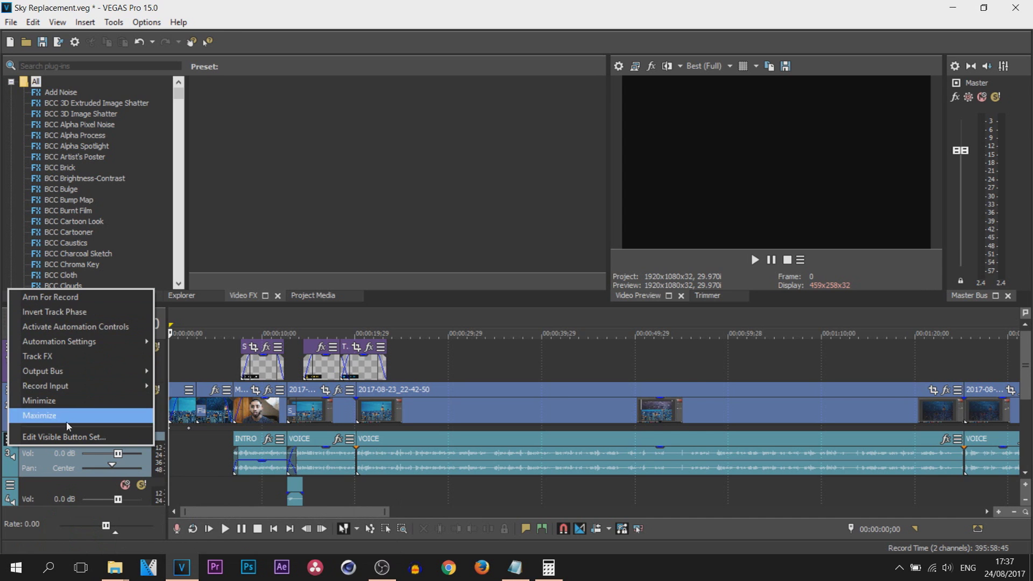
{"action": "left_click", "coordinate": [67, 444]}
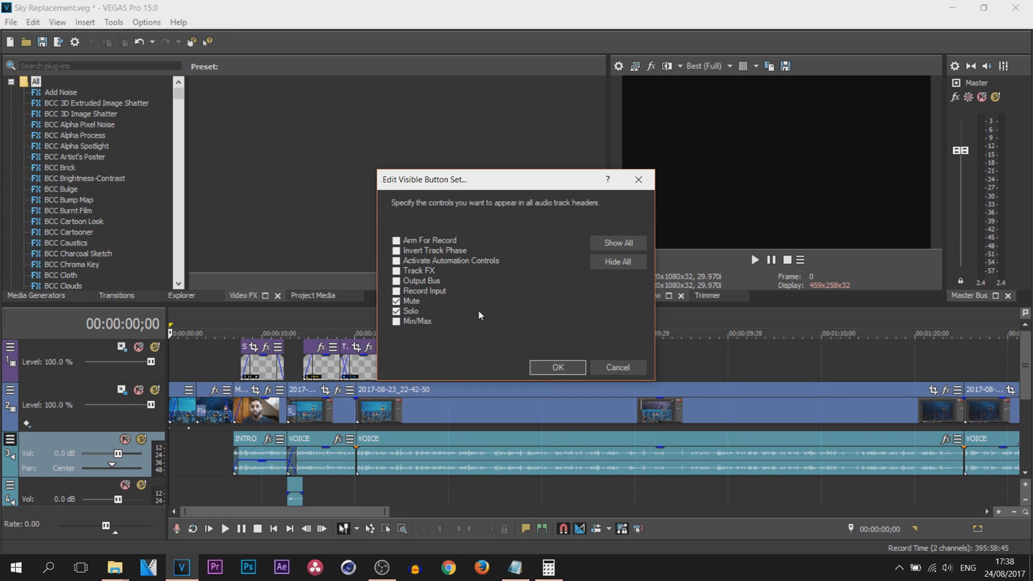
{"action": "left_click", "coordinate": [619, 243]}
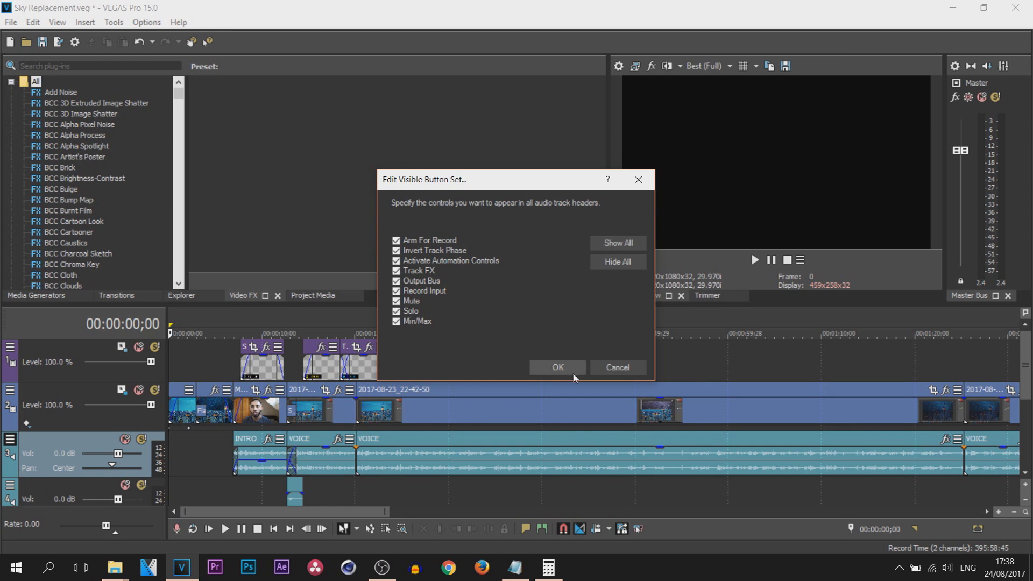
{"action": "left_click", "coordinate": [560, 368]}
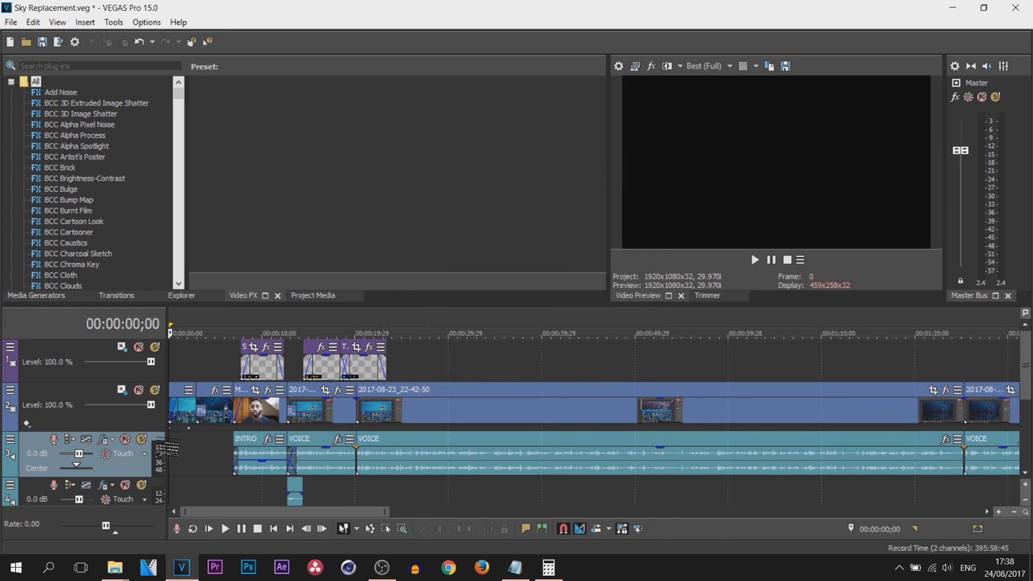
{"action": "left_click_drag", "start_coordinate": [168, 455], "coordinate": [294, 455]}
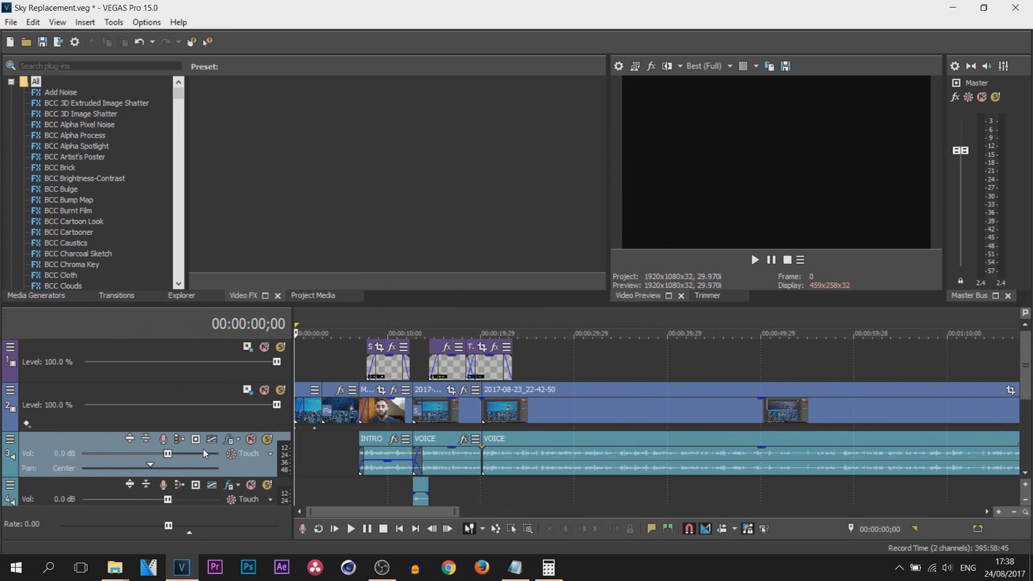
- Clear all audio header controls except Mute and Solo, and confirm
{"action": "left_click", "coordinate": [10, 440]}
{"action": "left_click", "coordinate": [41, 456]}
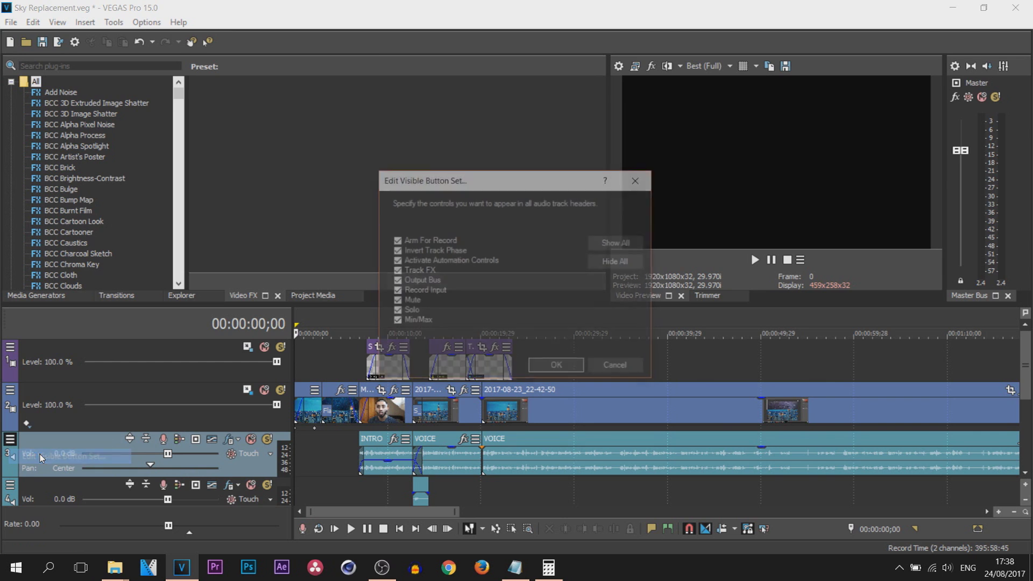
{"action": "left_click", "coordinate": [616, 264]}
{"action": "left_click", "coordinate": [398, 301]}
{"action": "left_click", "coordinate": [398, 311]}
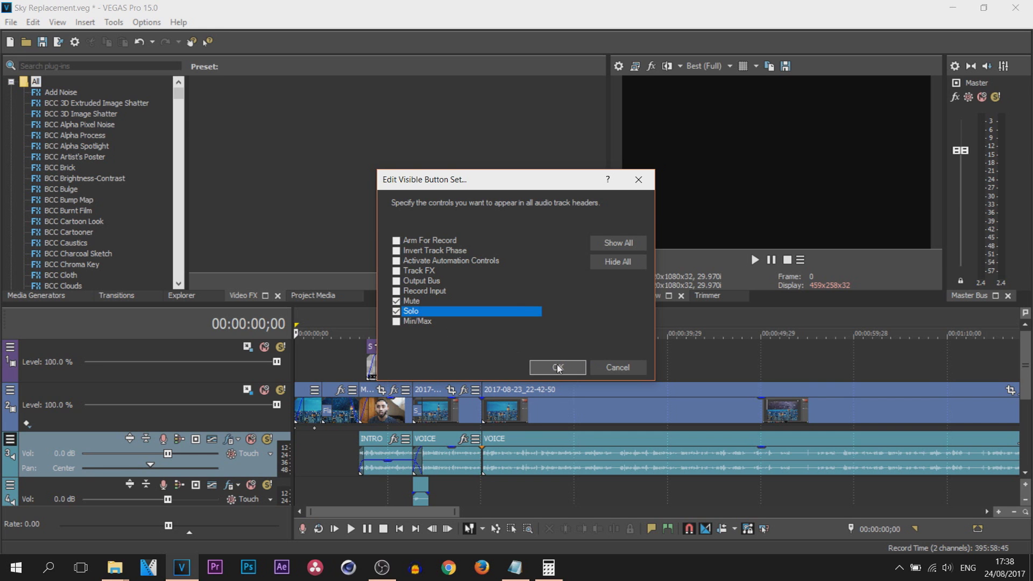
{"action": "left_click", "coordinate": [555, 371]}
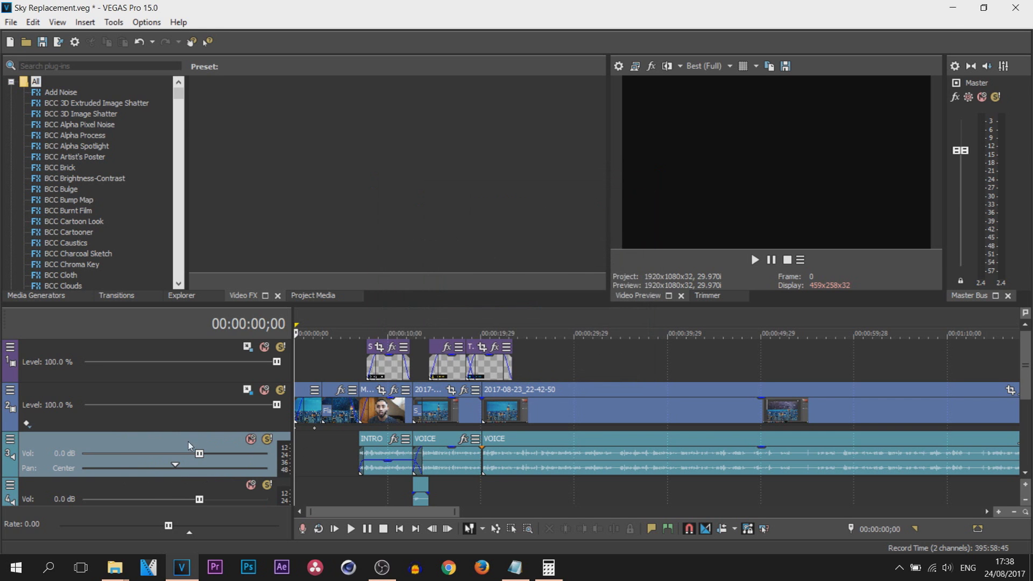
- Narrow the track headers to widen the timeline and glance at the extra preview commands
{"action": "left_click_drag", "start_coordinate": [293, 463], "coordinate": [223, 462]}
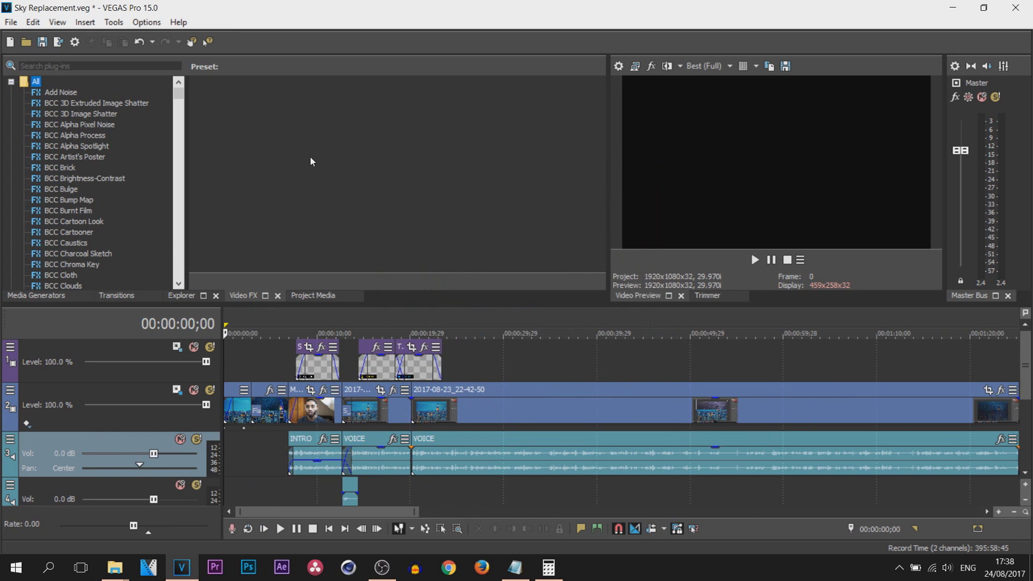
{"action": "left_click", "coordinate": [802, 261]}
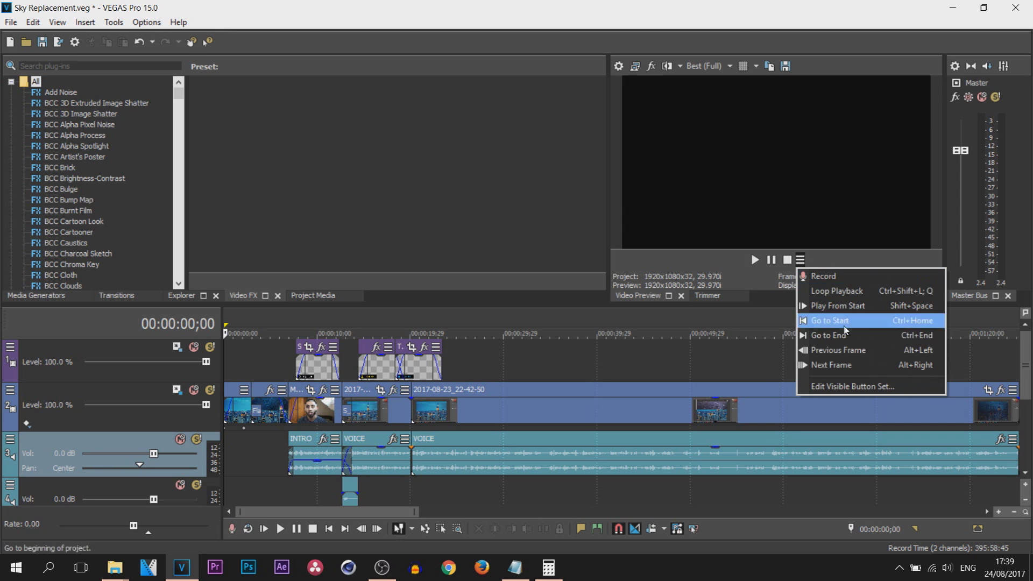
{"action": "left_click", "coordinate": [686, 265]}
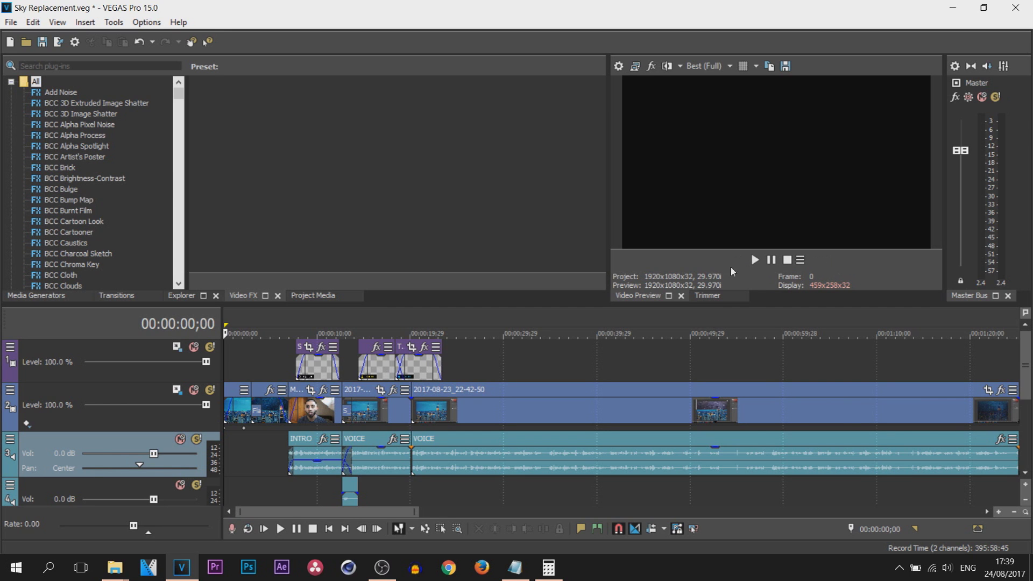
- Return the playhead to the project start and play, pausing at 00:00:00;29
{"action": "left_click", "coordinate": [591, 364]}
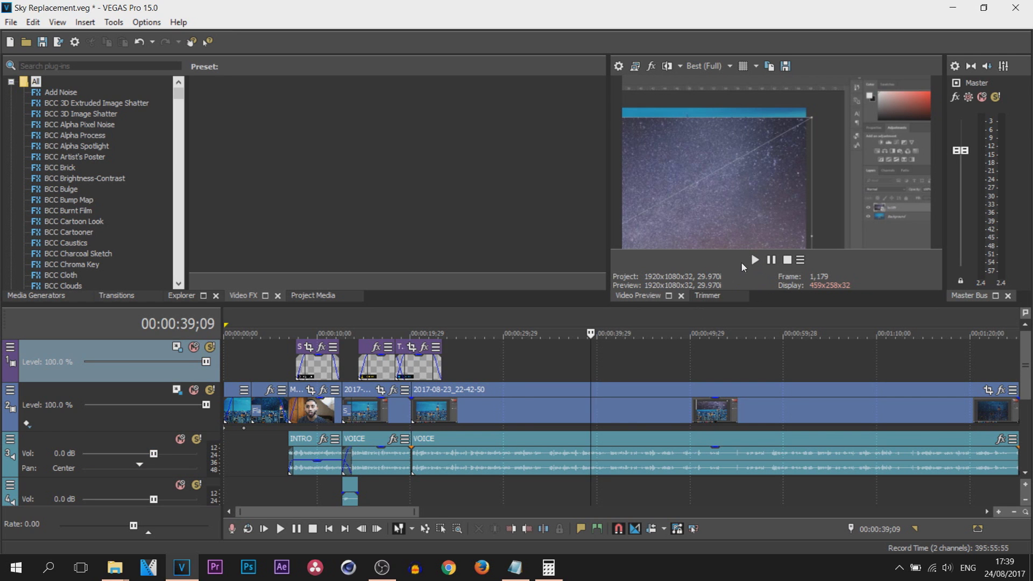
{"action": "left_click", "coordinate": [562, 360]}
{"action": "key", "text": "ctrl+Home"}
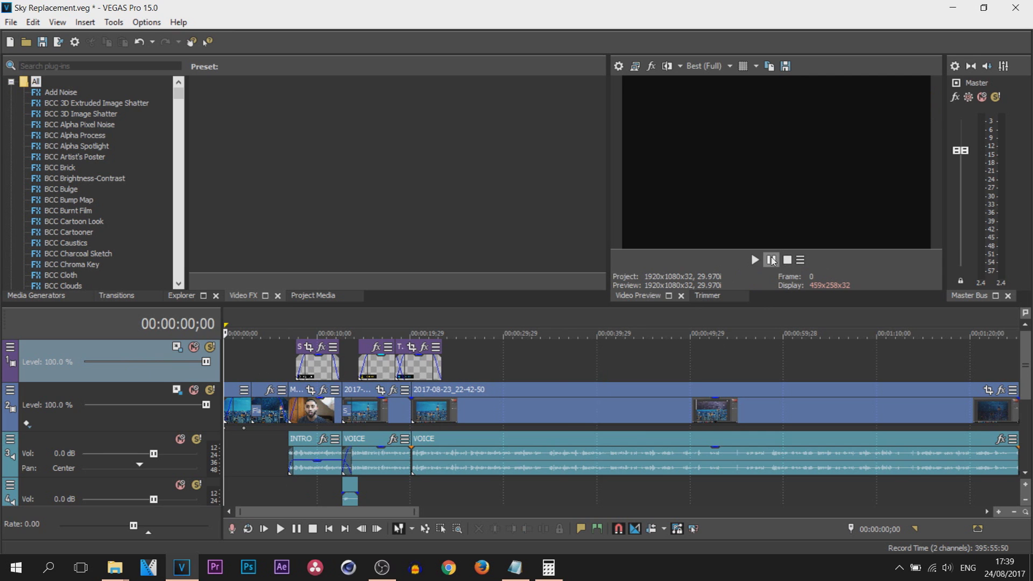
{"action": "left_click", "coordinate": [771, 261]}
{"action": "left_click", "coordinate": [295, 529]}
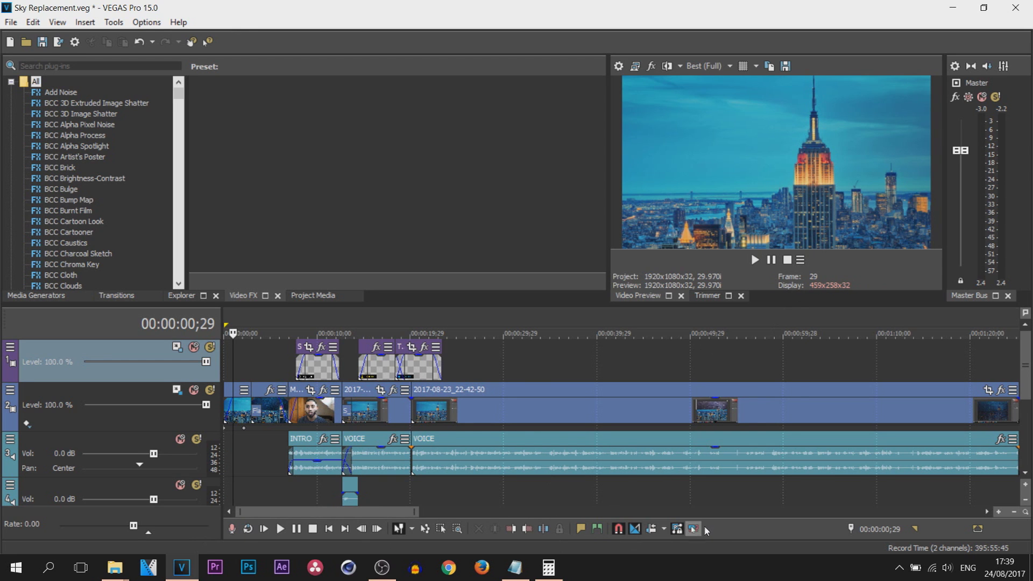
- Add Loop Playback, Play From Start, Previous Frame and Next Frame buttons to the preview transport
{"action": "left_click", "coordinate": [800, 260]}
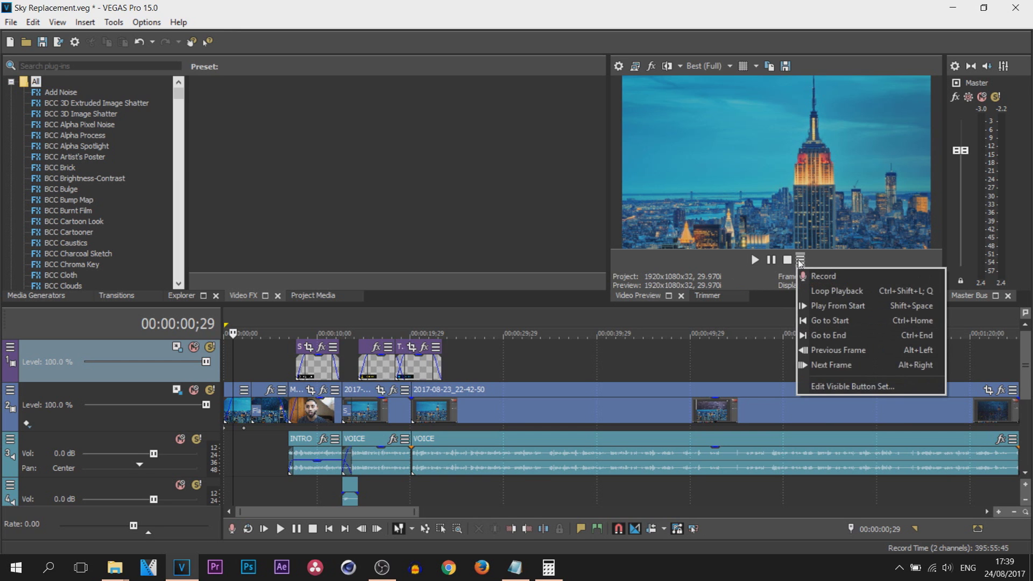
{"action": "left_click", "coordinate": [853, 387]}
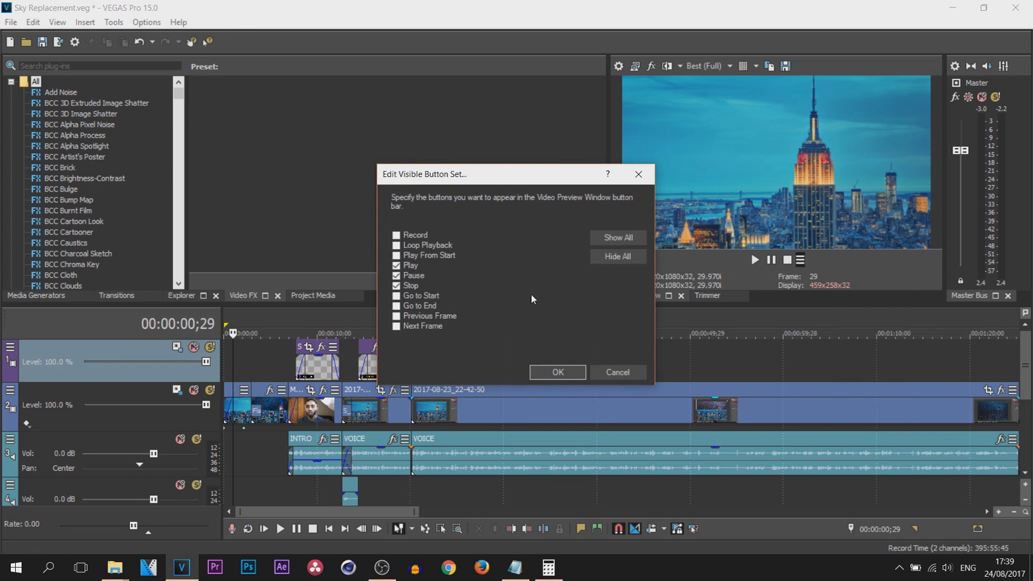
{"action": "left_click", "coordinate": [425, 246]}
{"action": "left_click", "coordinate": [431, 256]}
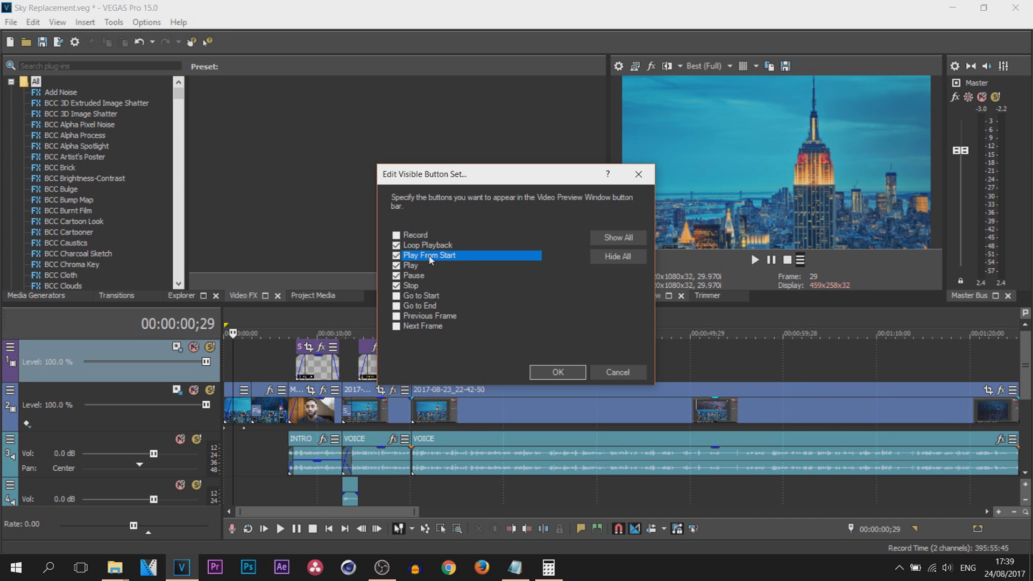
{"action": "left_click", "coordinate": [431, 318]}
{"action": "left_click", "coordinate": [433, 328]}
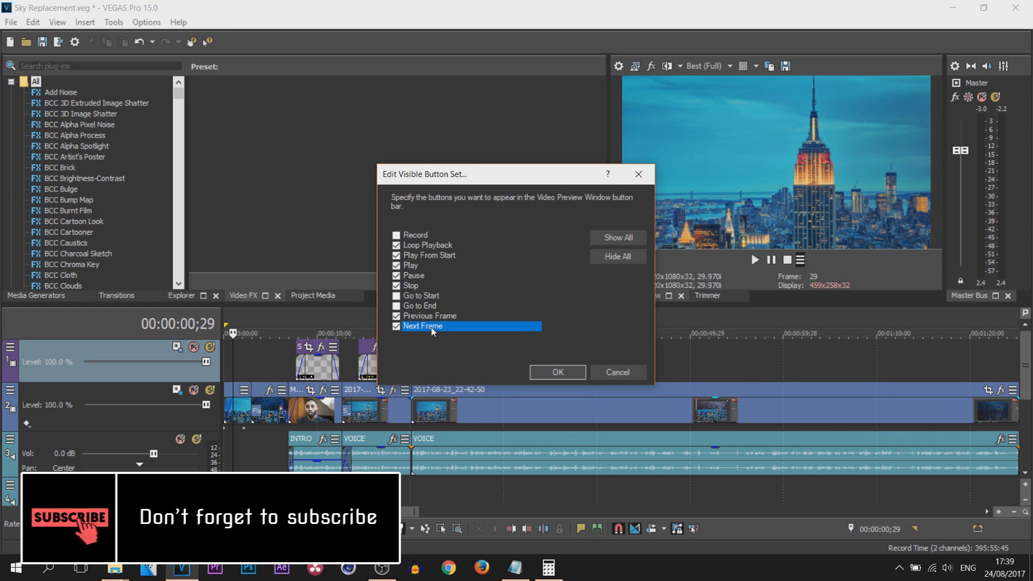
{"action": "left_click", "coordinate": [558, 373]}
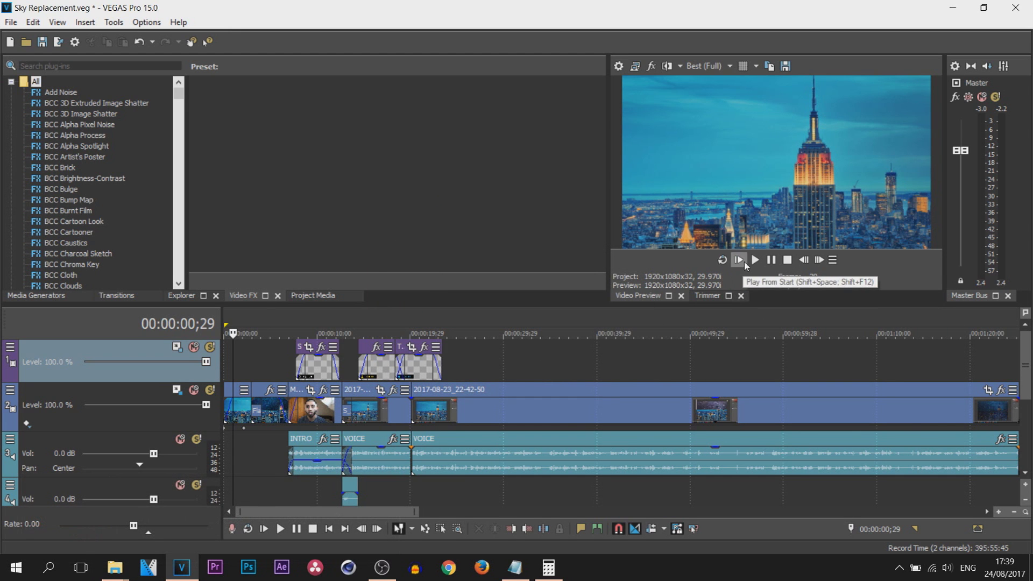
{"action": "left_click", "coordinate": [832, 260]}
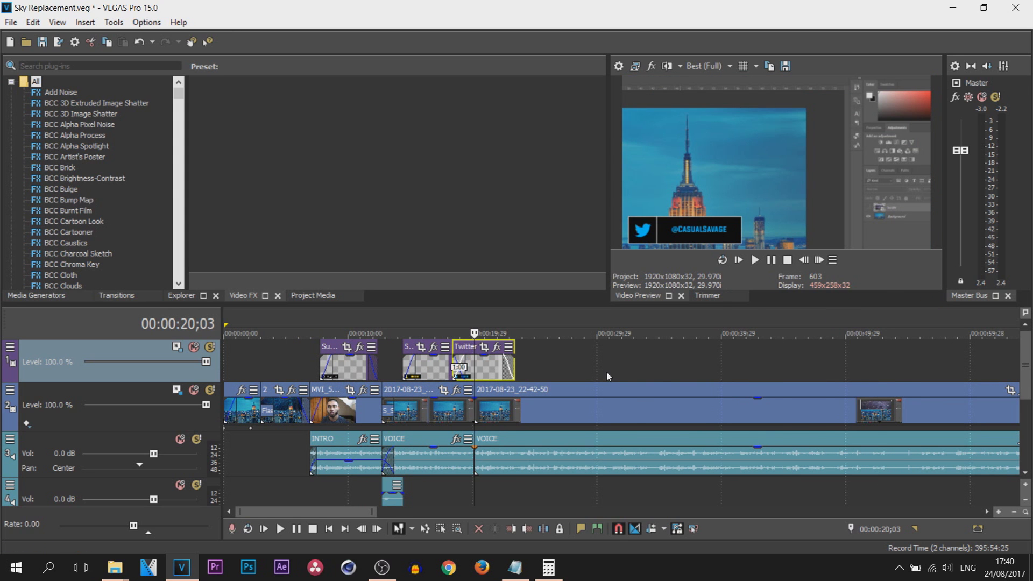
- Confirm the video event header controls for the 2017-08-23_22-42-50 clip
{"action": "scroll", "coordinate": [608, 377], "scroll_direction": "up", "scroll_amount": 2}
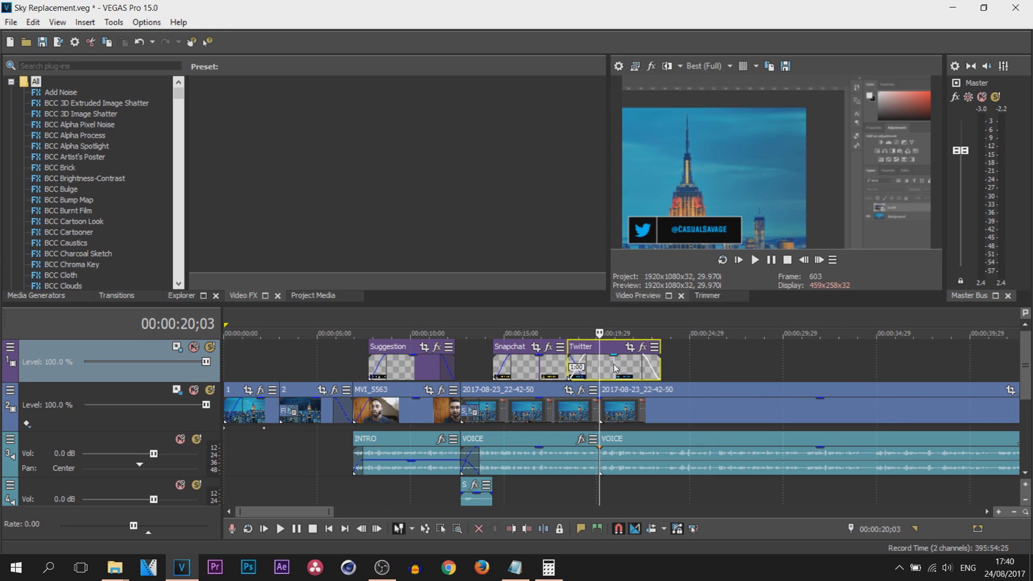
{"action": "left_click", "coordinate": [587, 410]}
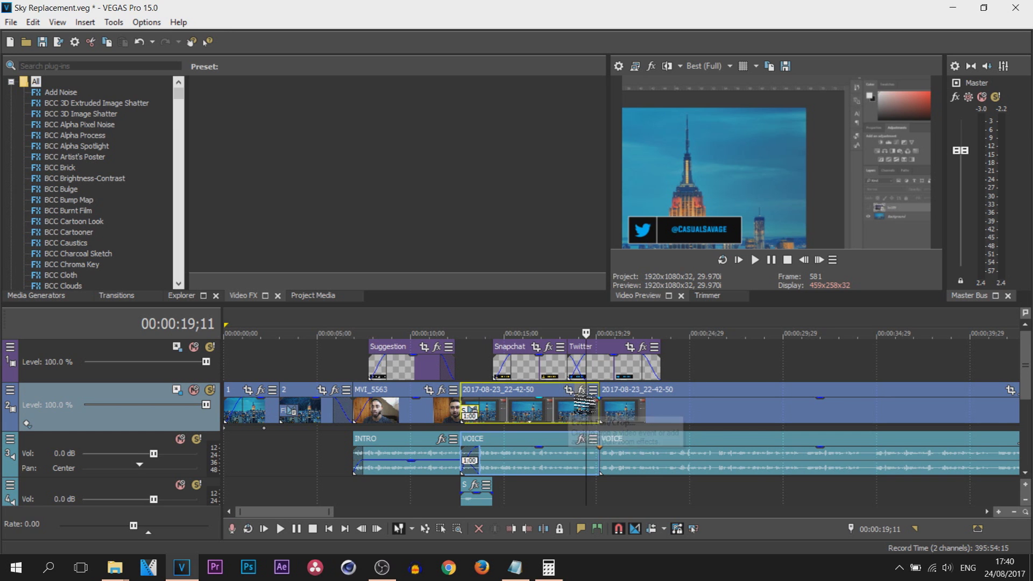
{"action": "left_click", "coordinate": [592, 390]}
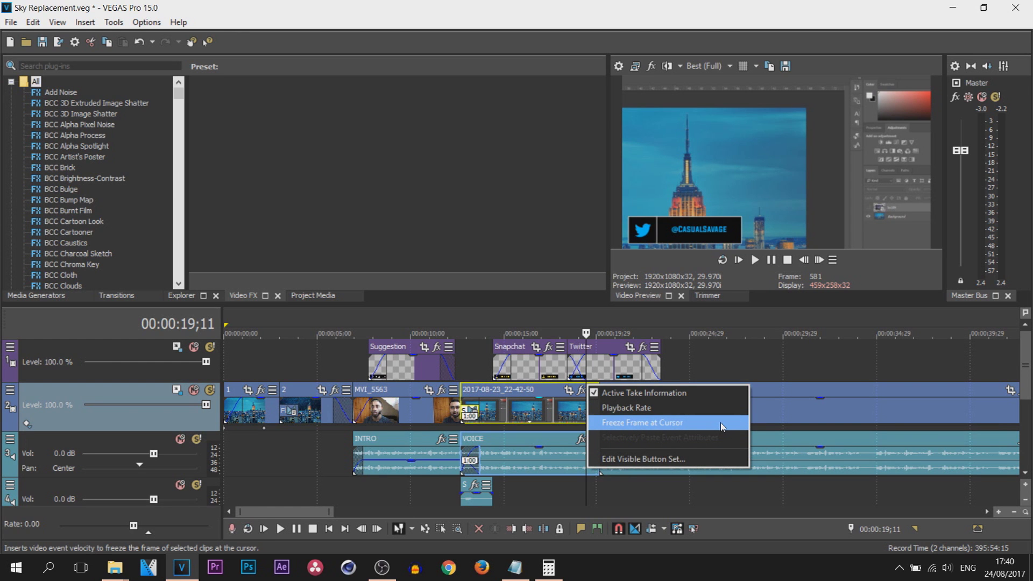
{"action": "left_click", "coordinate": [651, 463]}
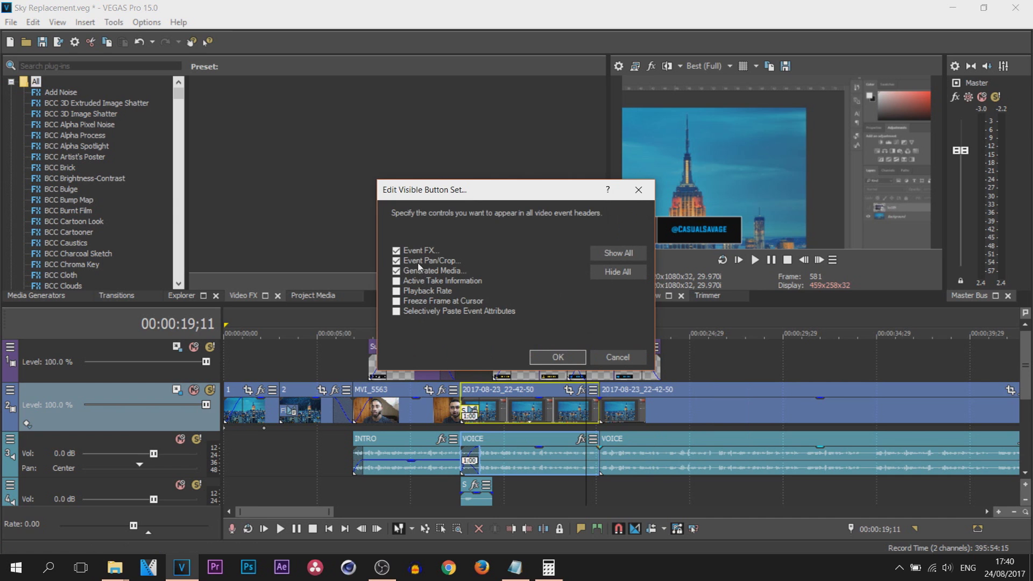
{"action": "left_click", "coordinate": [559, 357]}
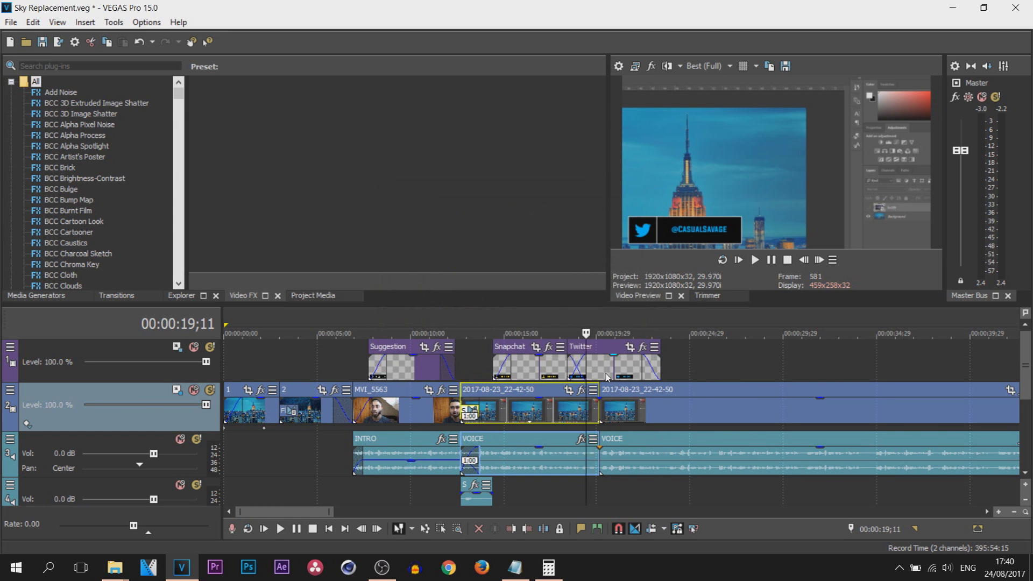
- Open the audio event header control choices from the first VOICE event
{"action": "left_click", "coordinate": [595, 447]}
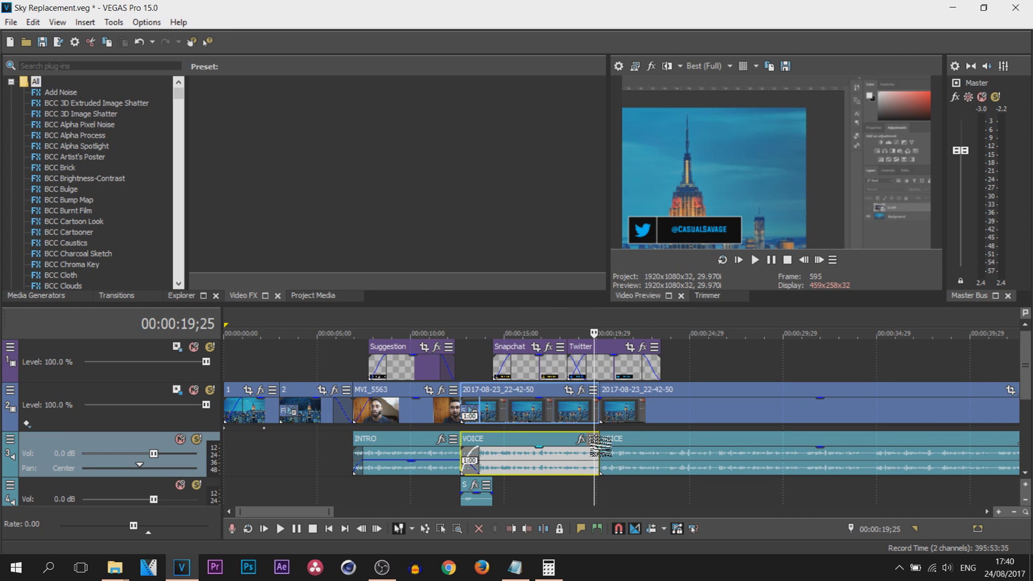
{"action": "left_click", "coordinate": [594, 439]}
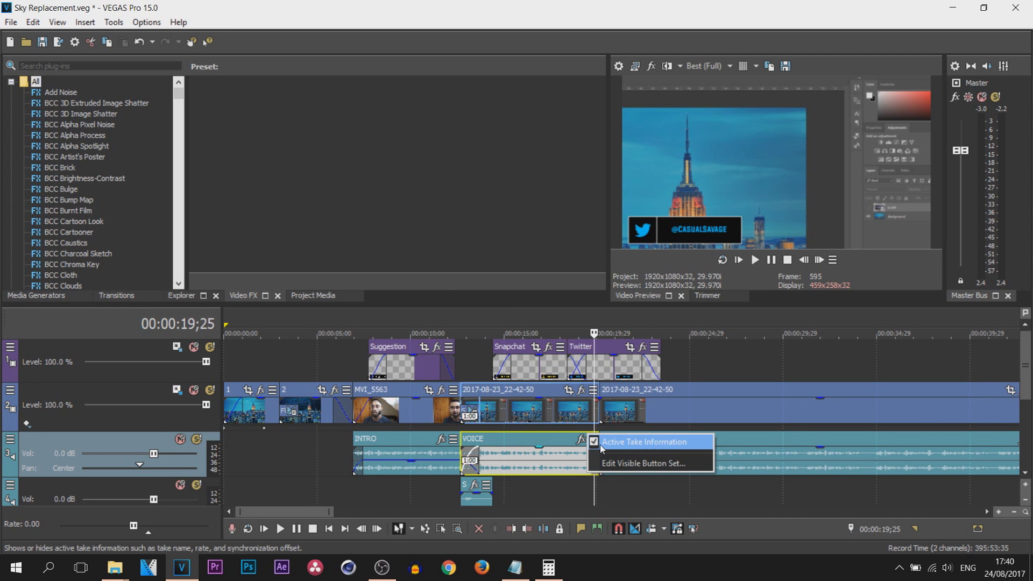
{"action": "left_click", "coordinate": [665, 464]}
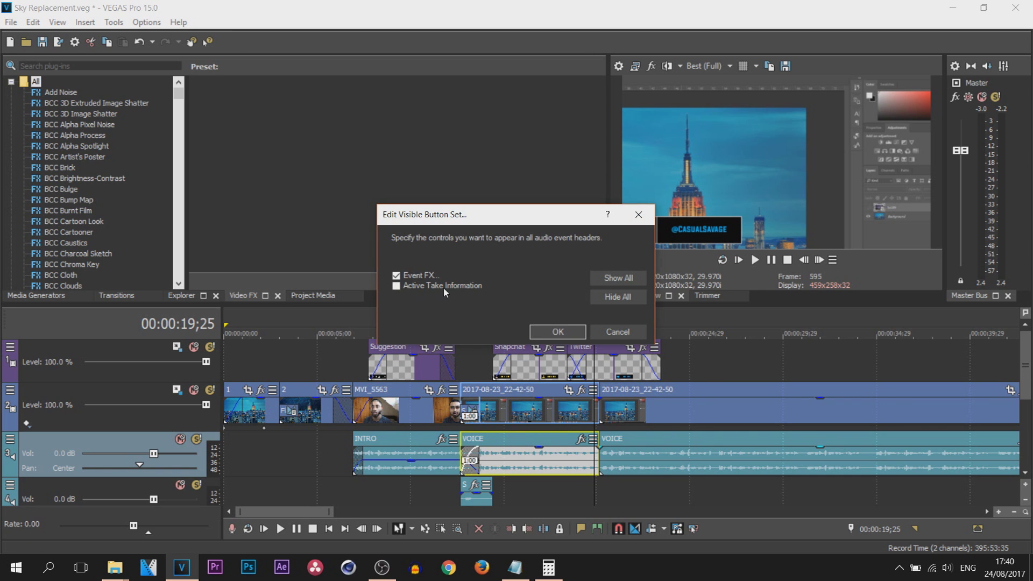